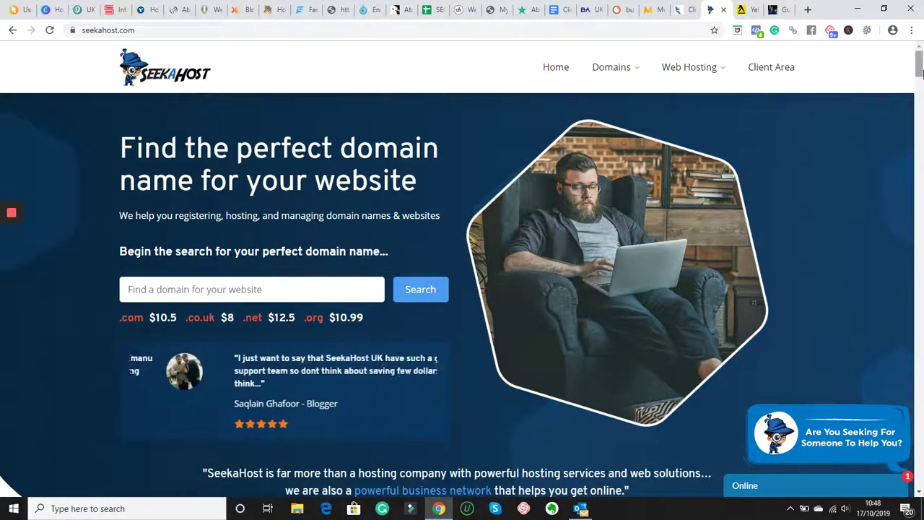
Search for the domain clickdo.net from the SeekaHost home page.
mouse_move(689, 66)
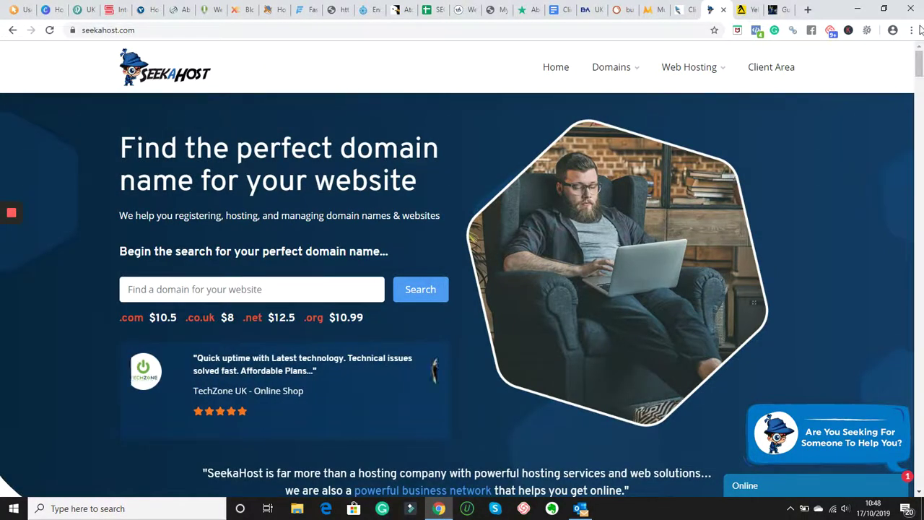
mouse_move(919, 61)
mouse_down()
mouse_move(919, 103)
mouse_move(920, 62)
mouse_up()
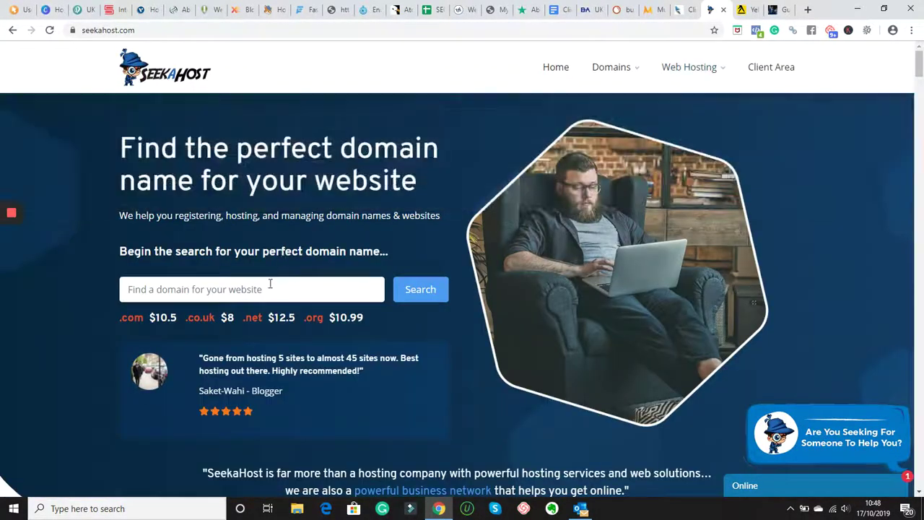
click(269, 287)
text(cl)
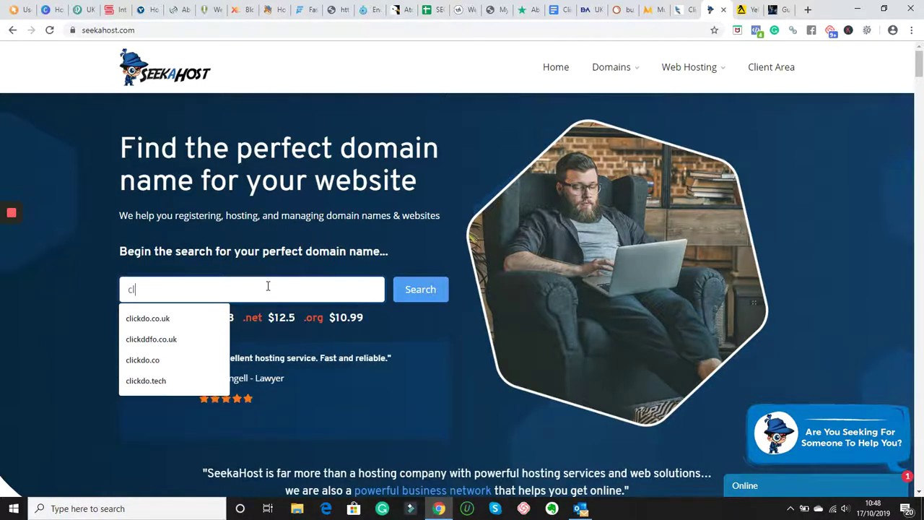
text(ickdo.net)
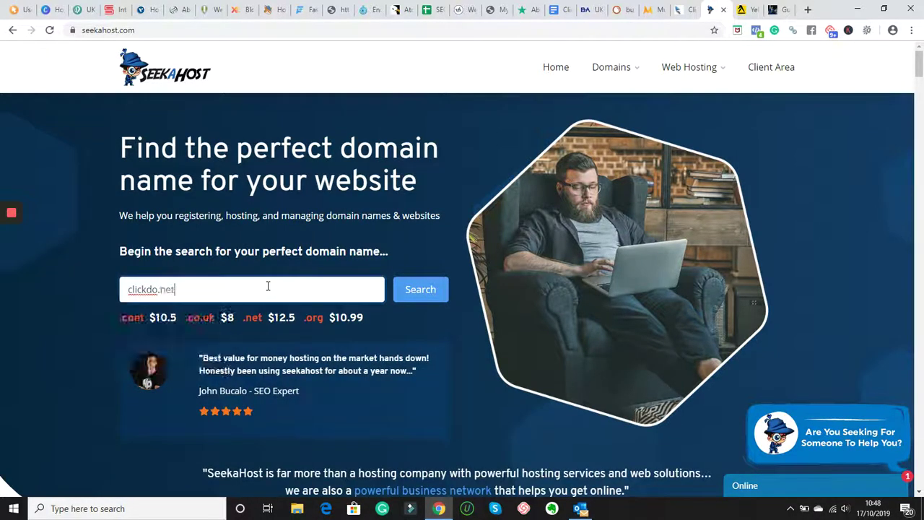
key(Return)
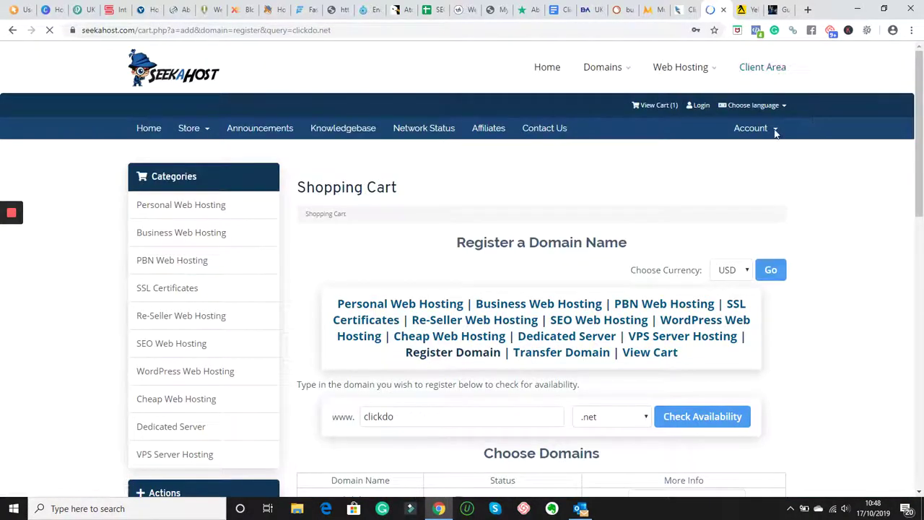
Order clickdo.net for 1 year from the available domains and continue to the domain configuration.
click(774, 131)
scroll(852, 181, down, 3)
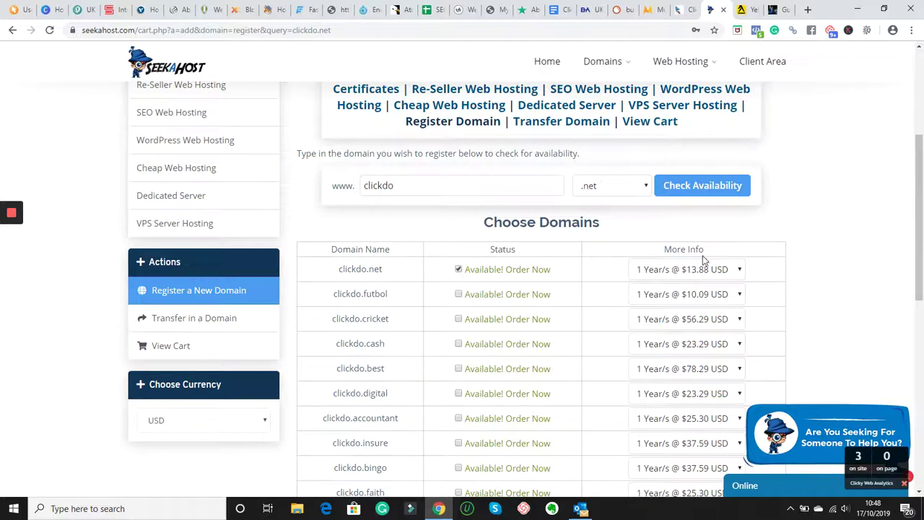
scroll(758, 252, up, 3)
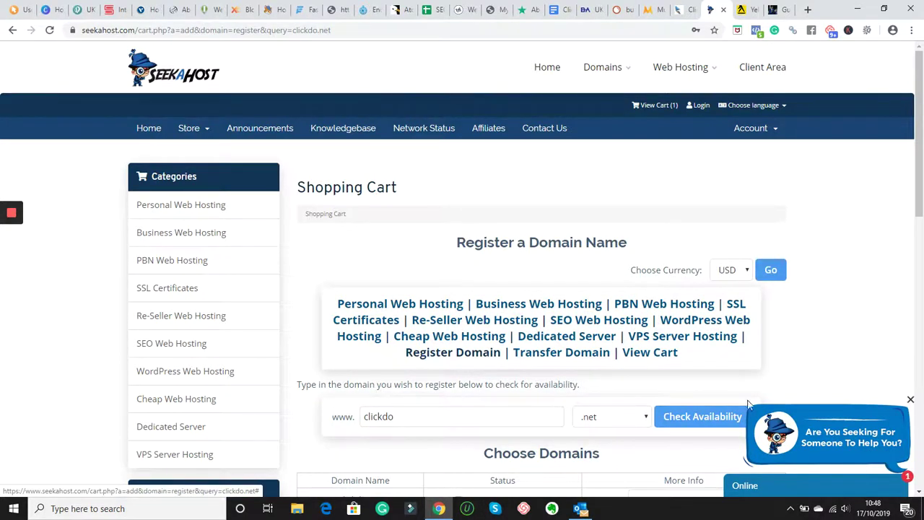
scroll(628, 340, down, 8)
click(545, 212)
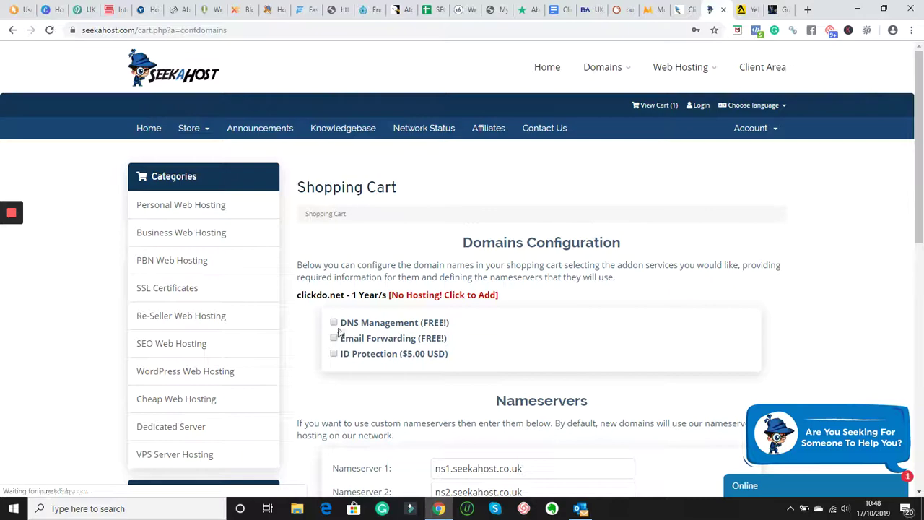
Add the free DNS Management and Email Forwarding to clickdo.net, keep the default nameservers and update the cart.
click(333, 323)
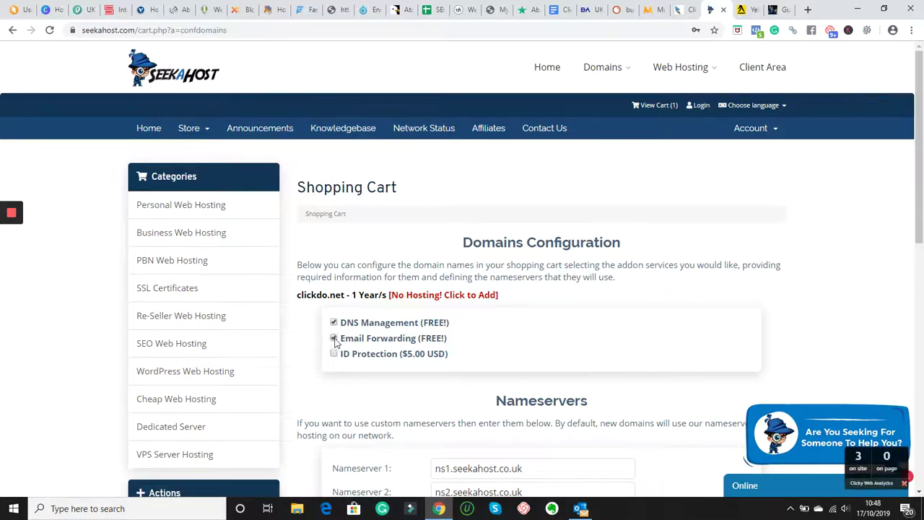
scroll(485, 315, down, 4)
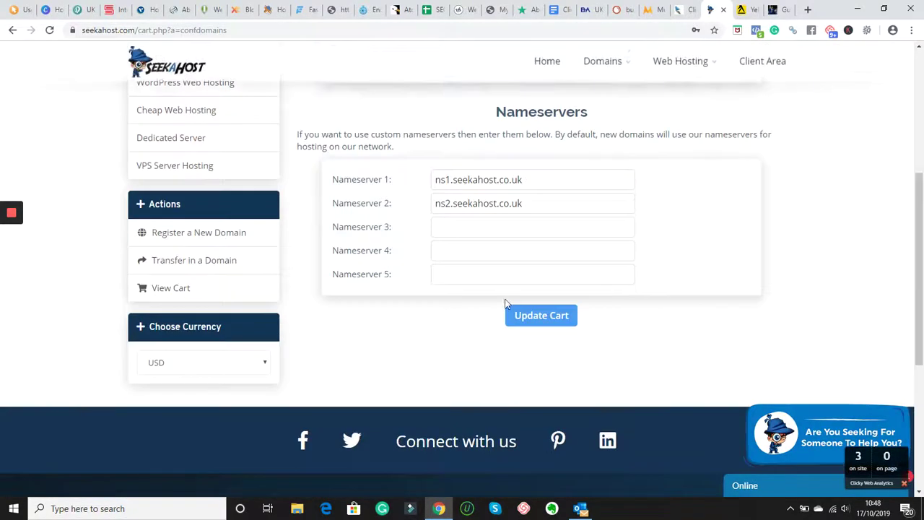
scroll(415, 237, up, 4)
scroll(415, 236, down, 4)
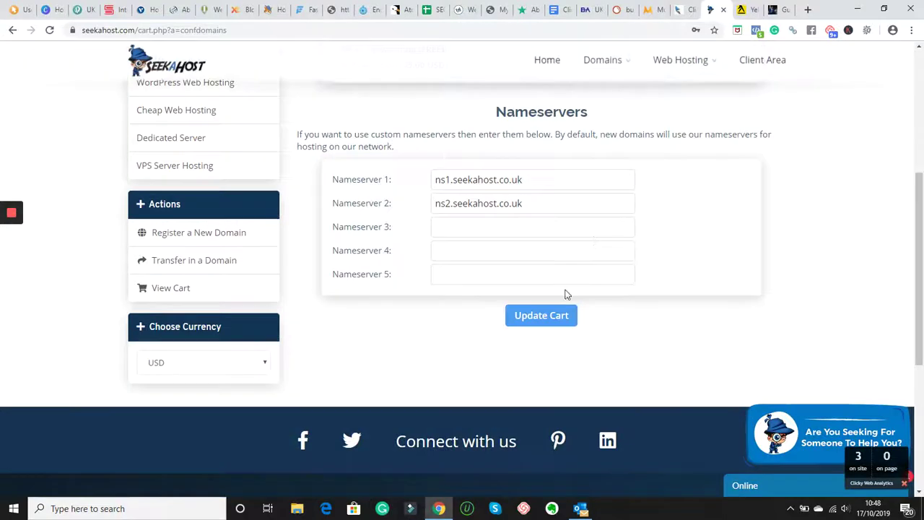
click(544, 325)
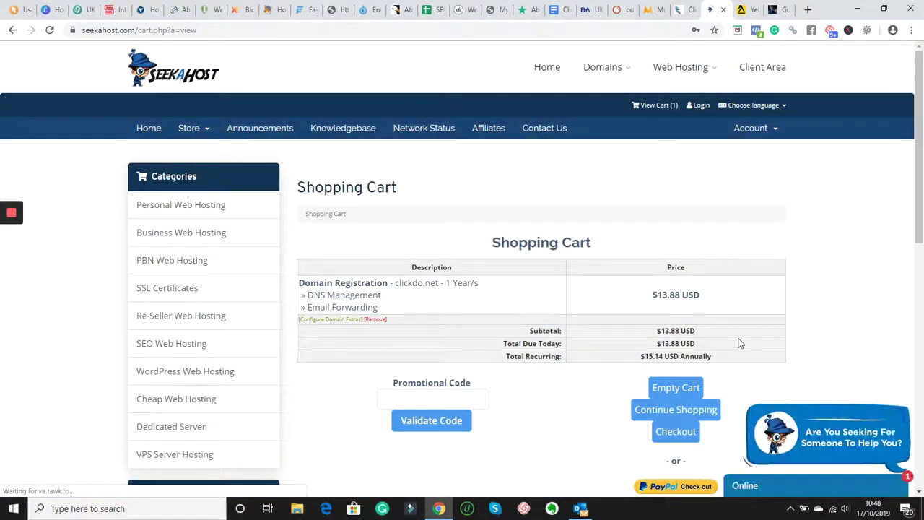
Proceed from the shopping cart to checkout with the clickdo.net registration.
click(905, 484)
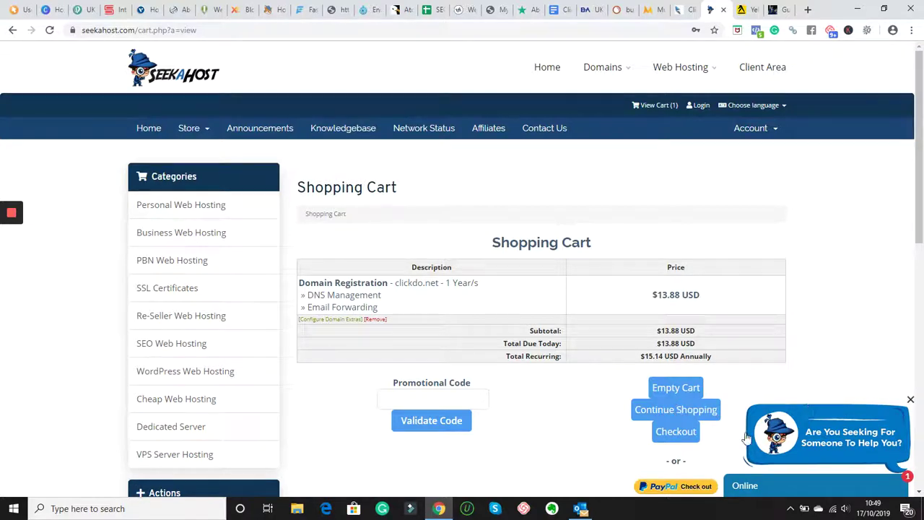
scroll(745, 376, down, 2)
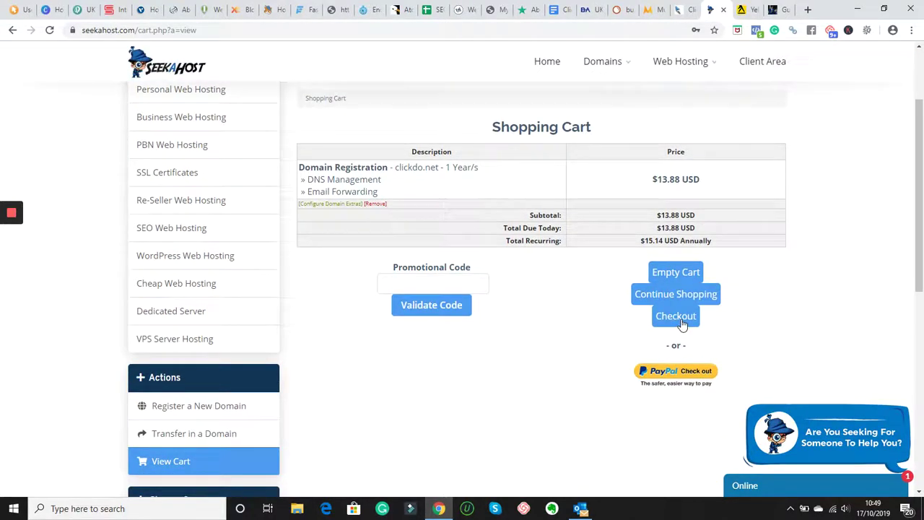
click(681, 321)
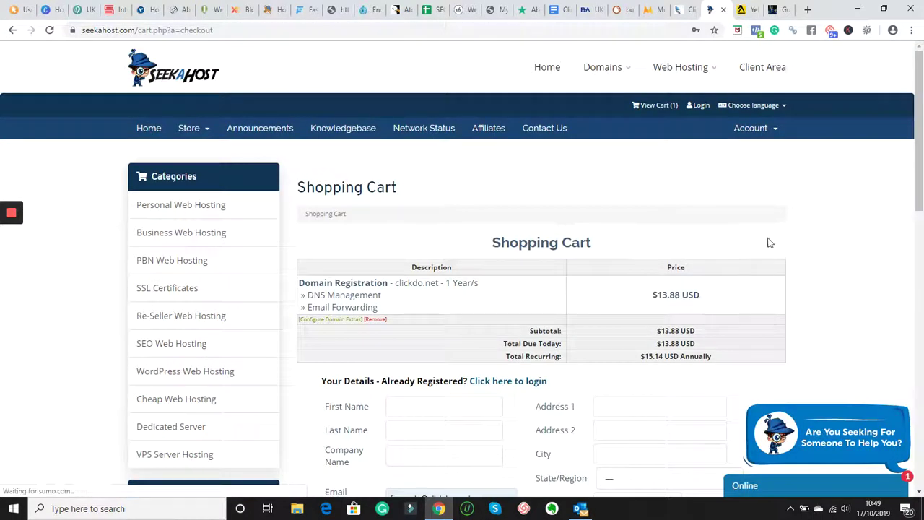
Log in to the existing client account with the prefilled account e-mail and password.
click(759, 133)
click(717, 152)
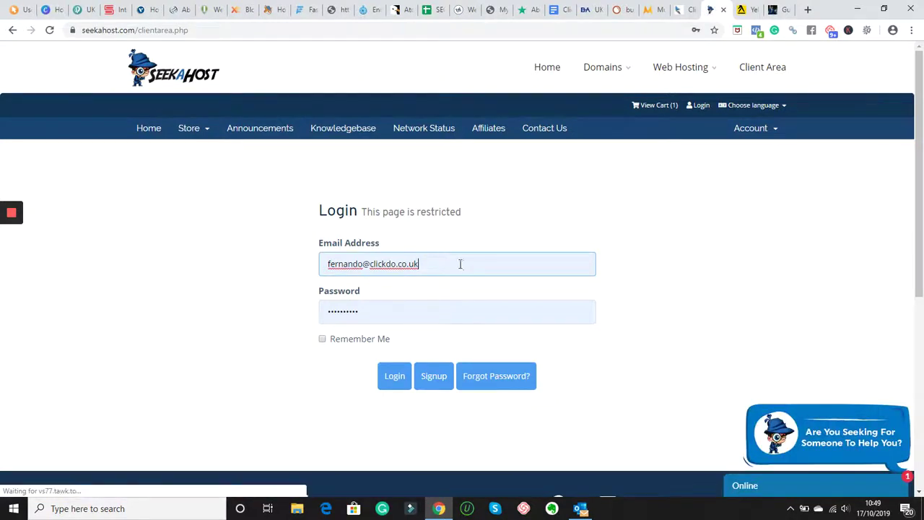
click(403, 381)
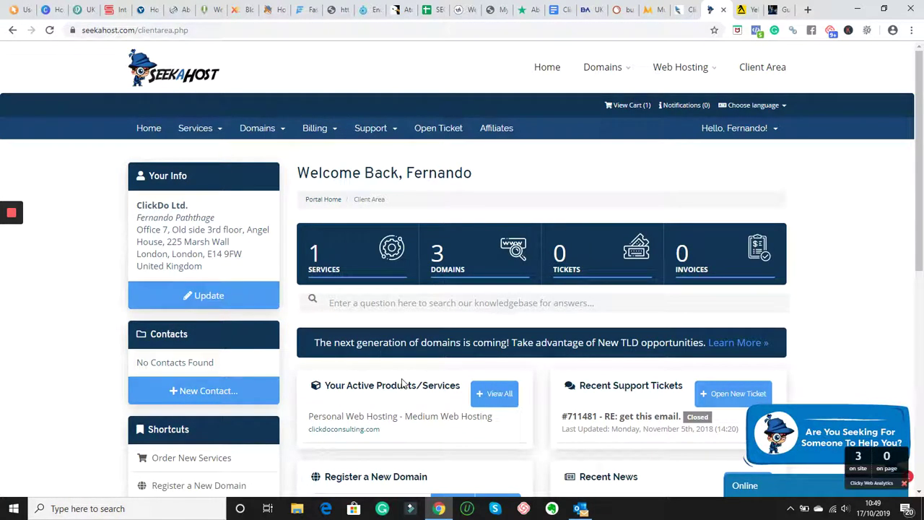
Look over the client area dashboard and open the domain search.
scroll(402, 383, down, 2)
scroll(402, 384, up, 2)
scroll(325, 160, down, 2)
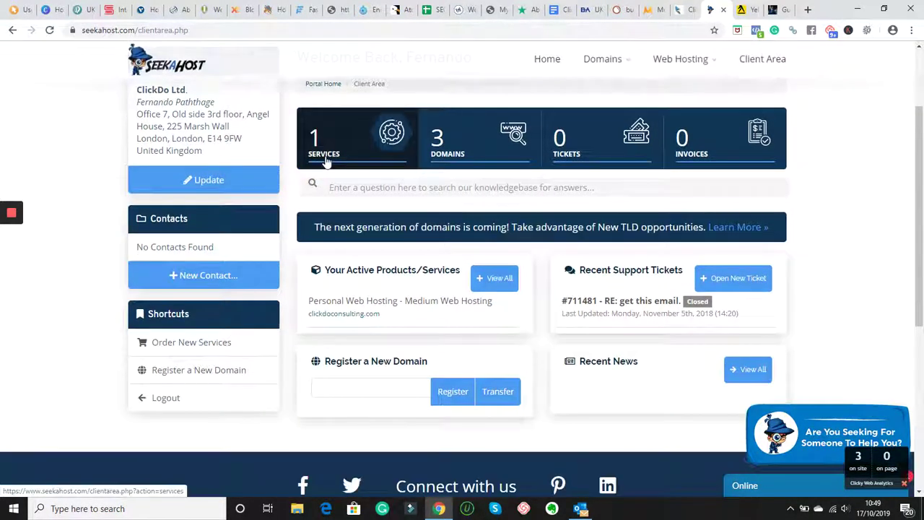
scroll(325, 159, up, 2)
mouse_move(256, 134)
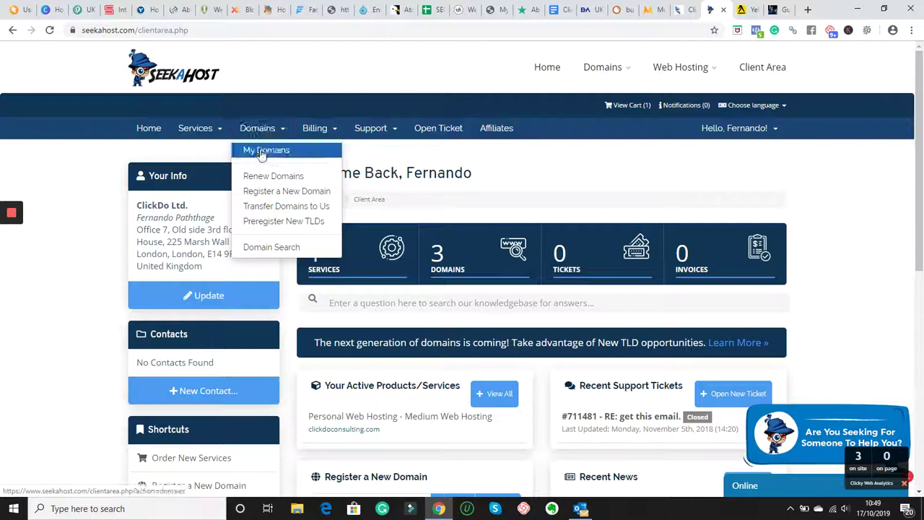
click(287, 248)
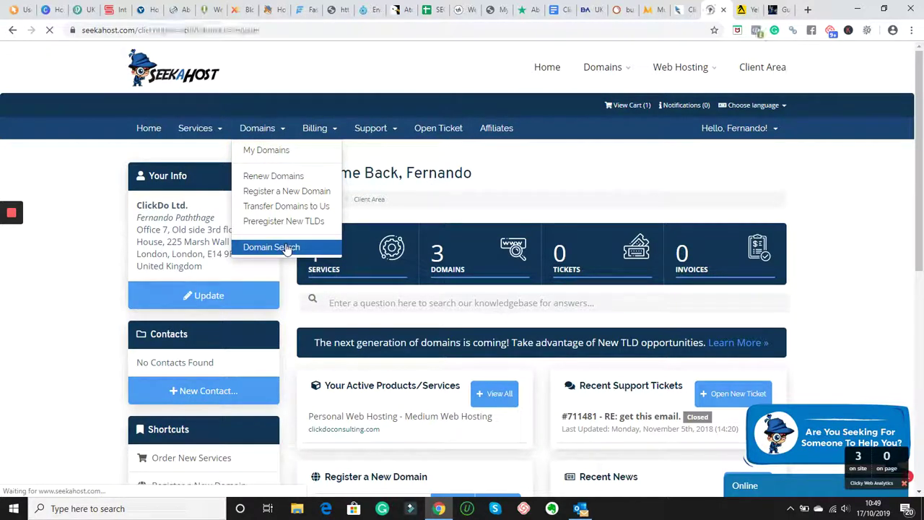
Check the availability of the domain name clickdo with the .net extension.
click(494, 412)
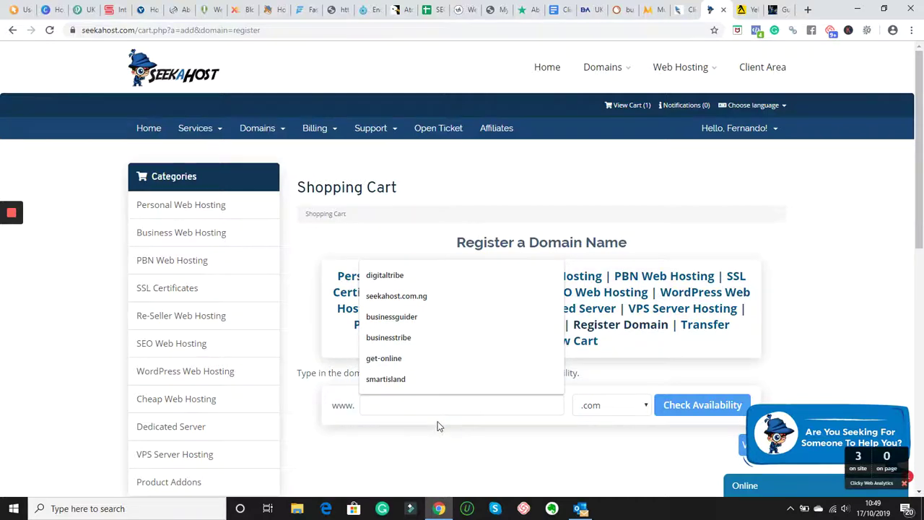
text(clcikdo)
key(BackSpace)
key(BackSpace)
key(BackSpace)
key(BackSpace)
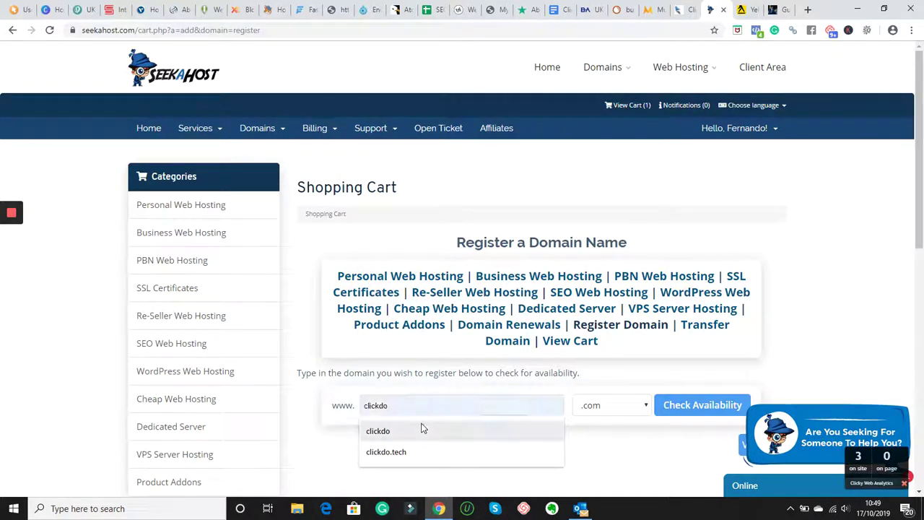
click(415, 434)
click(648, 406)
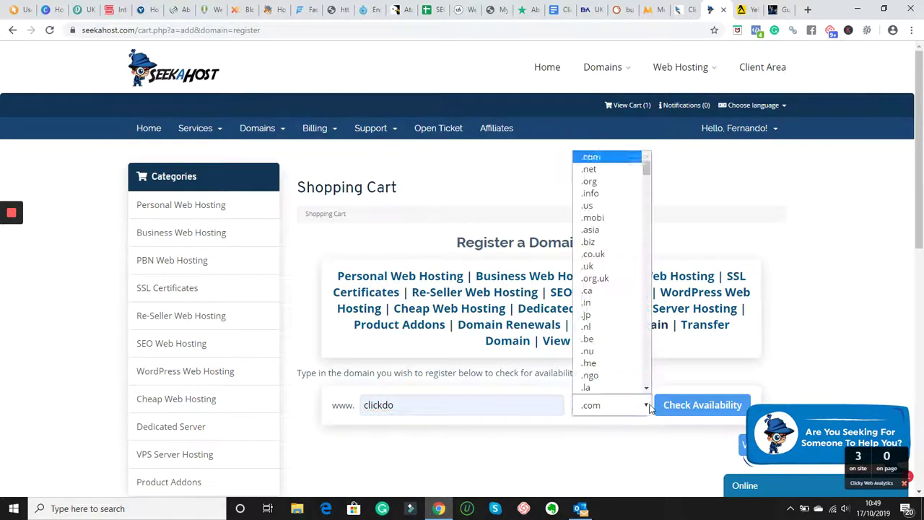
click(610, 181)
click(710, 411)
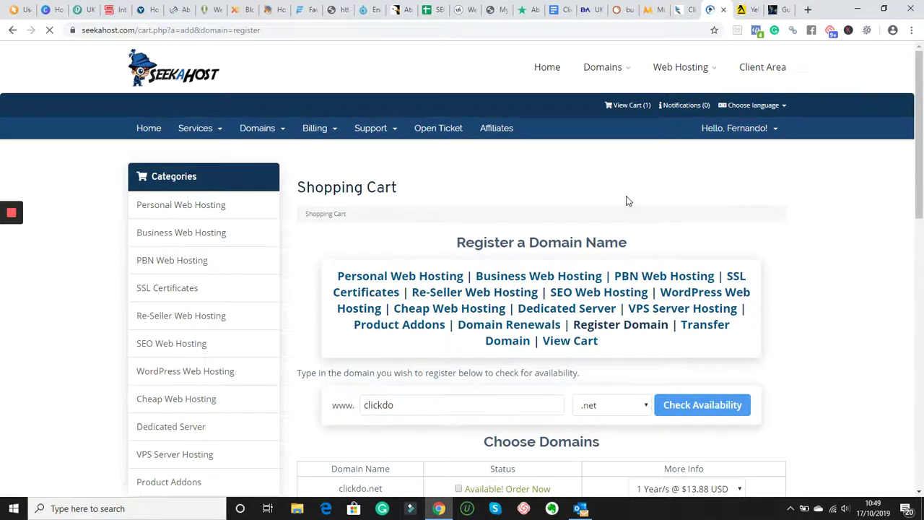
Select clickdo.net for 1 year among the available domains and proceed with the order.
scroll(627, 213, down, 3)
scroll(626, 210, down, 1)
click(459, 258)
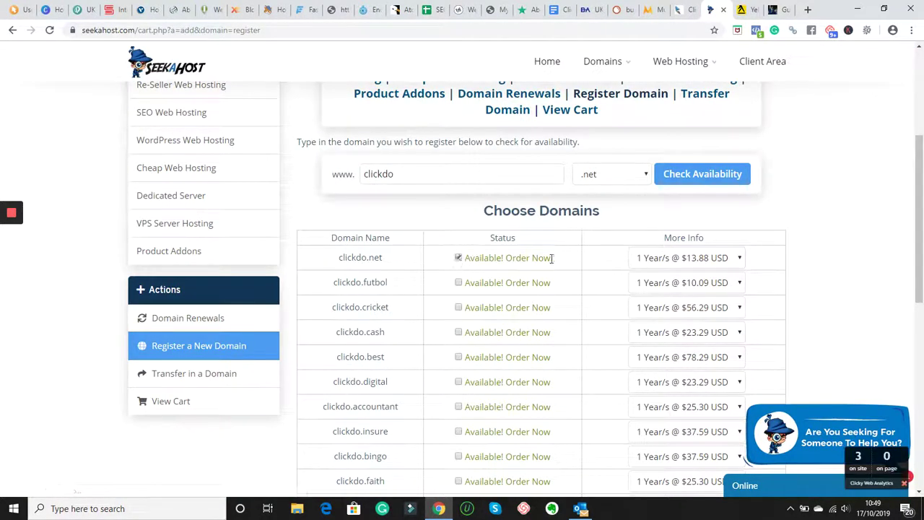
scroll(550, 260, down, 1)
scroll(552, 265, down, 5)
click(540, 196)
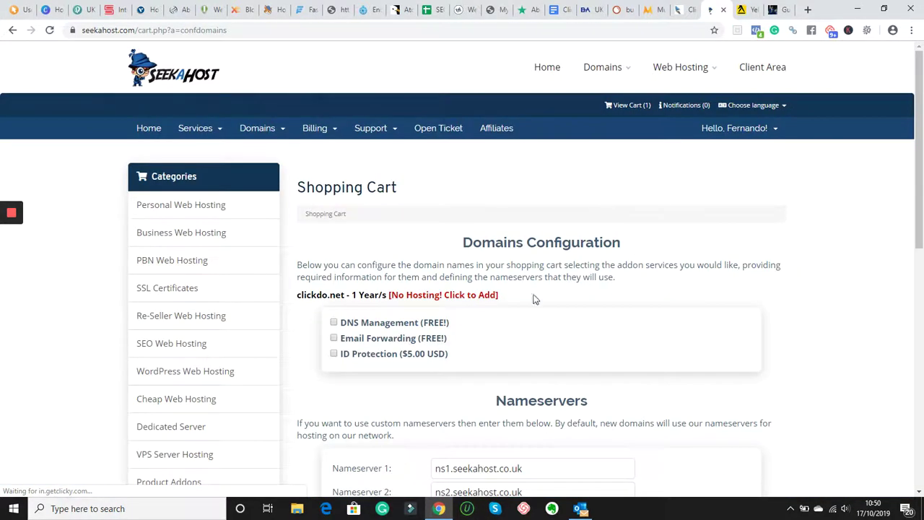
Enable DNS Management and Email Forwarding for clickdo.net and update the cart with the default nameservers.
click(342, 322)
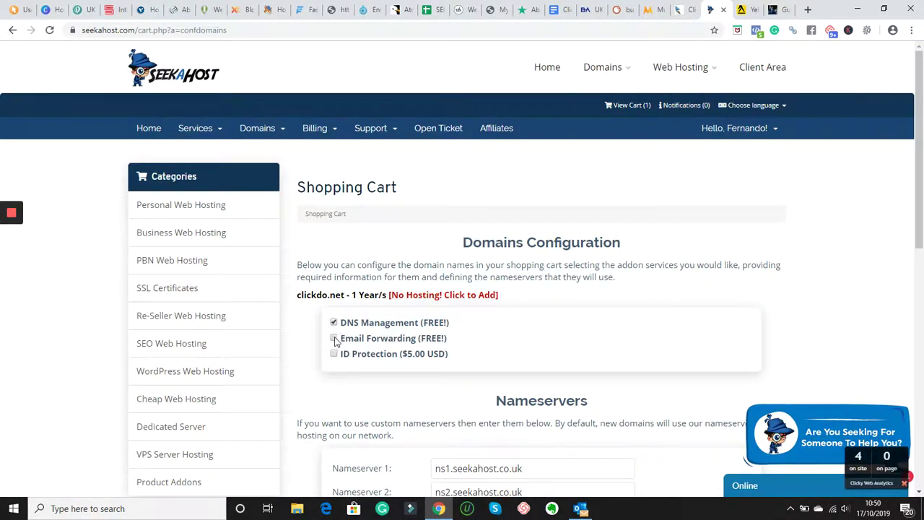
click(334, 339)
scroll(666, 369, down, 3)
click(553, 373)
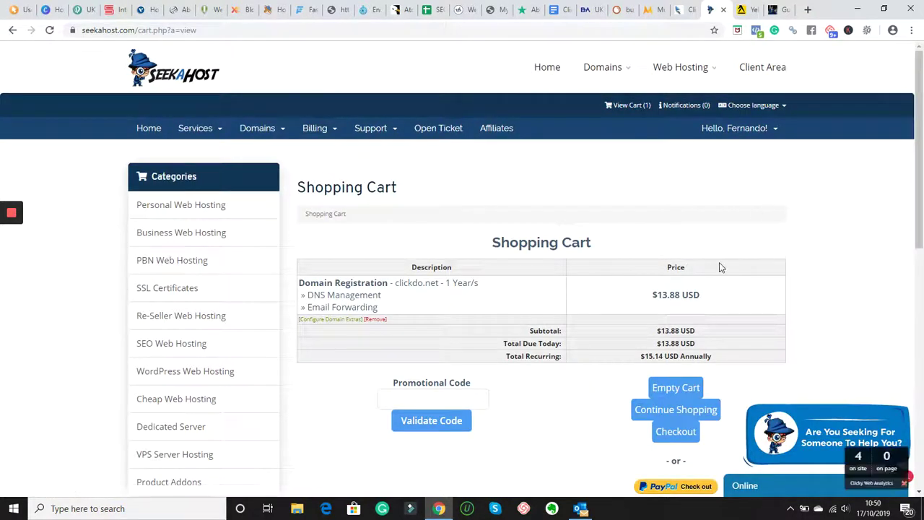
Check out the cart and review the order, account details, registrant contact and payment method.
click(689, 437)
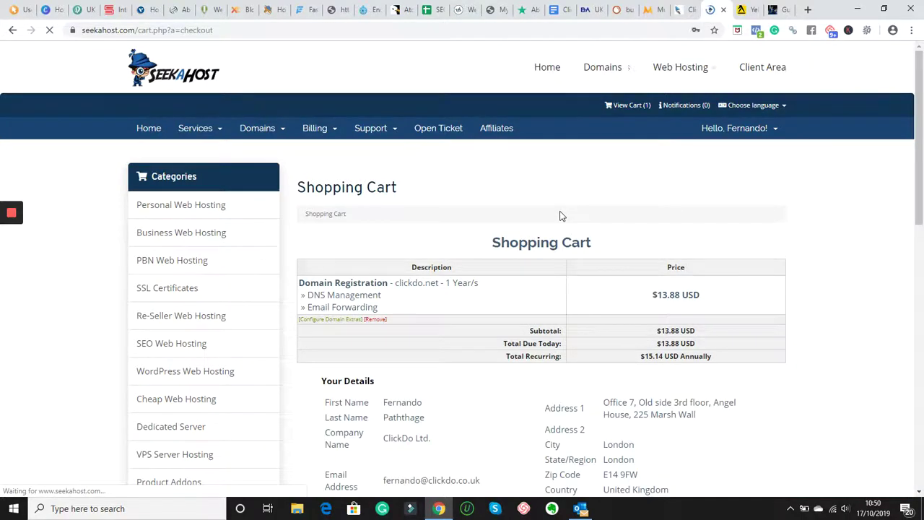
scroll(560, 215, down, 4)
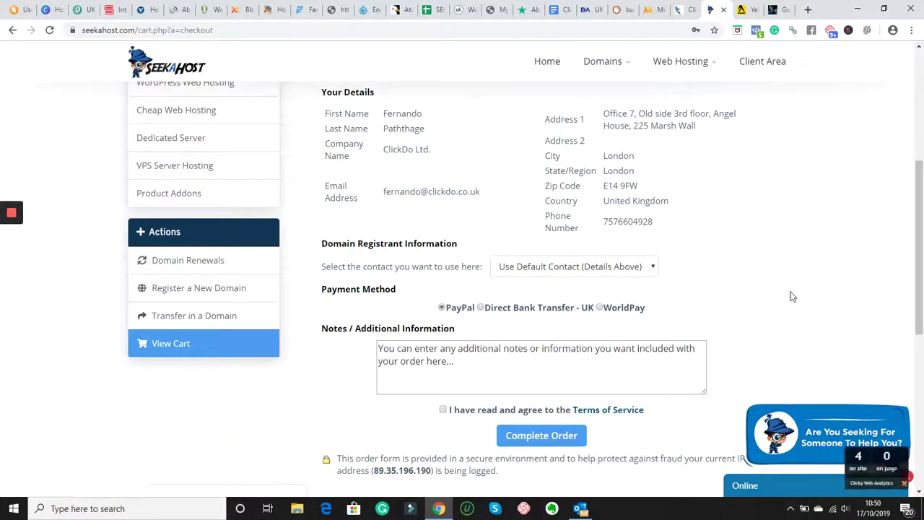
scroll(704, 177, up, 4)
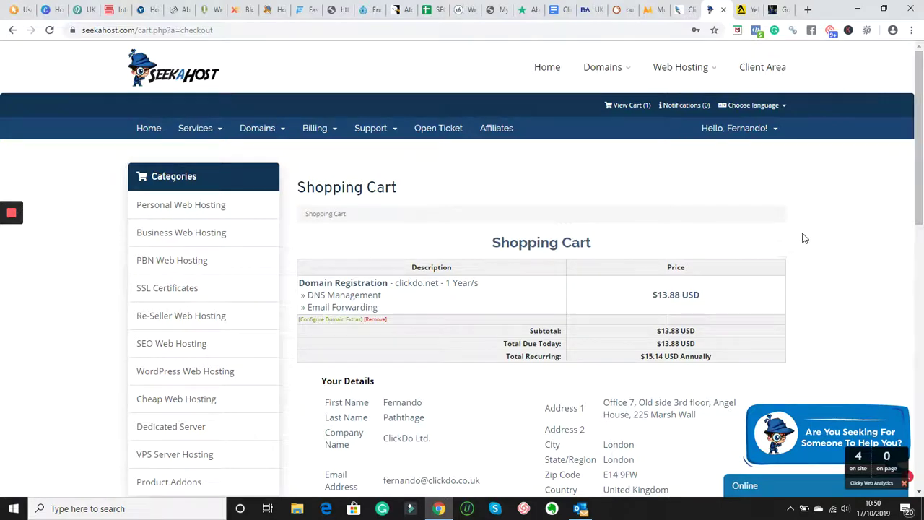
scroll(805, 238, down, 2)
scroll(803, 249, down, 2)
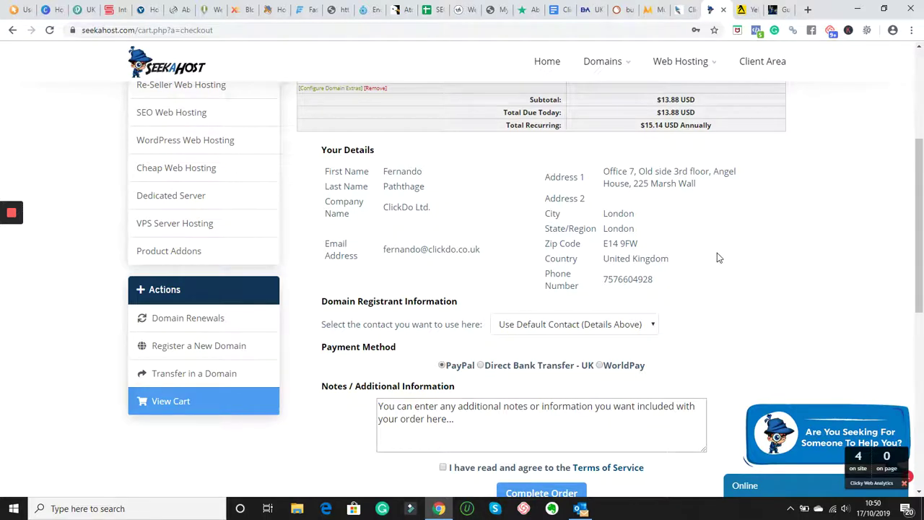
scroll(719, 258, down, 3)
Agree to the Terms of Service on the checkout form, leaving the order notes without additional information.
click(456, 252)
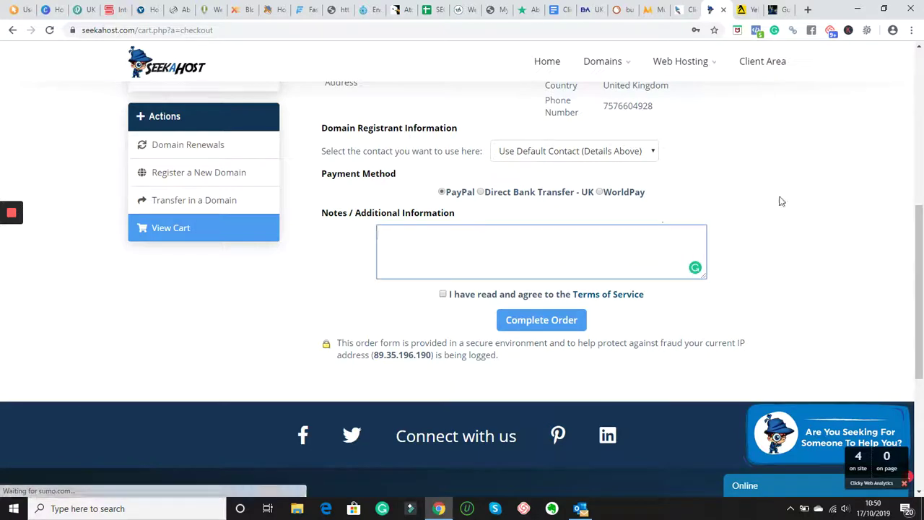
click(443, 296)
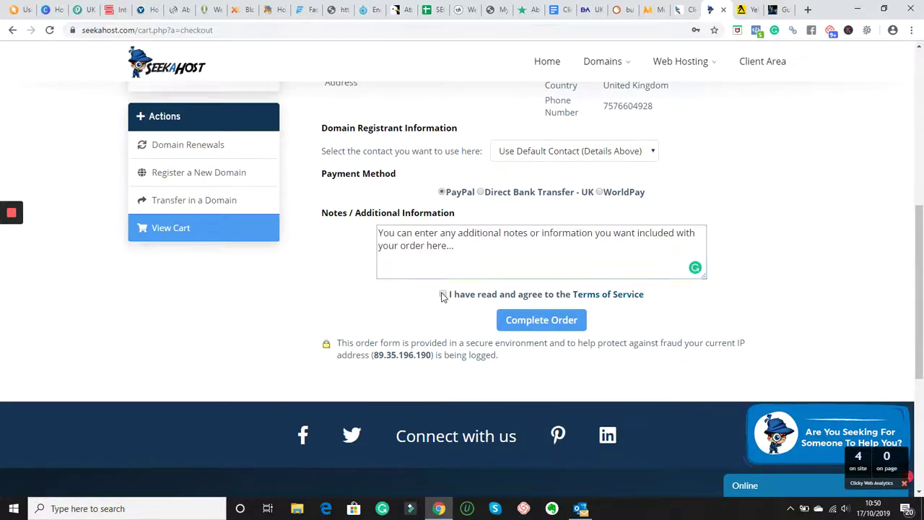
scroll(772, 200, up, 5)
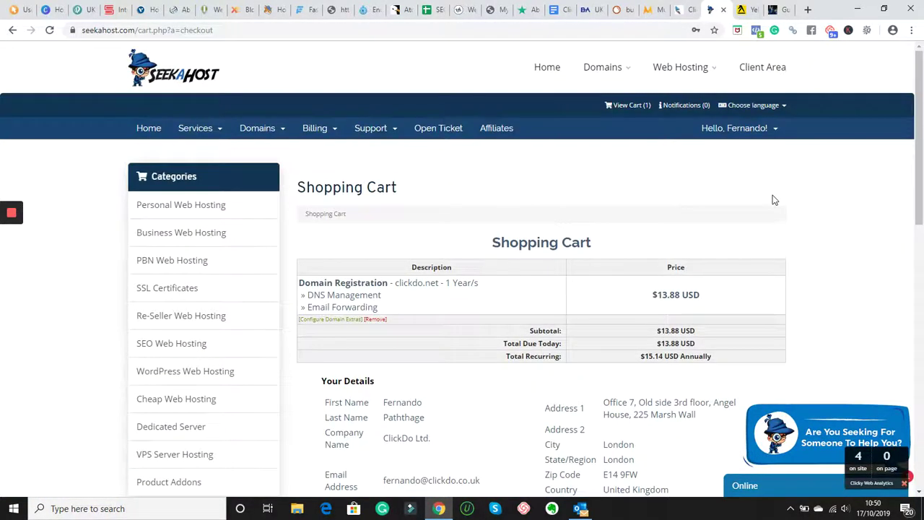
Review the registrant contact and payment details, and complete the order with PayPal as the payment method.
scroll(773, 200, down, 3)
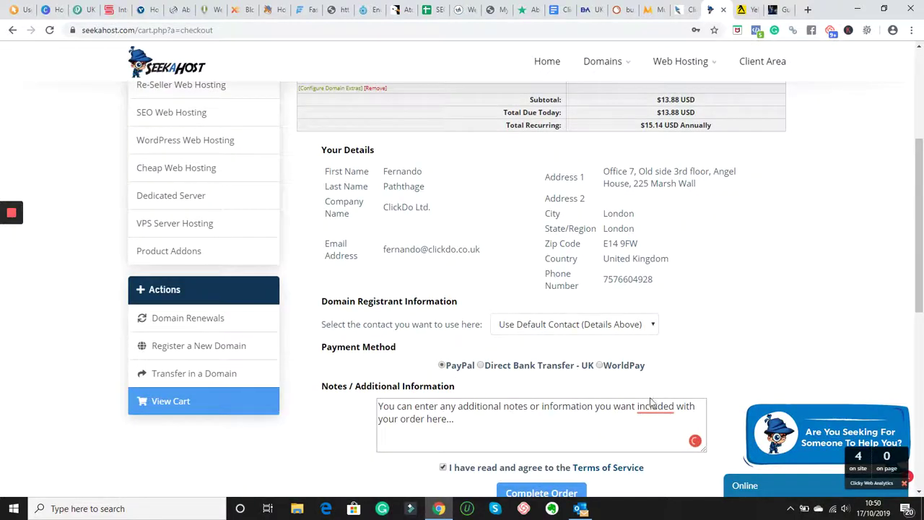
mouse_move(653, 406)
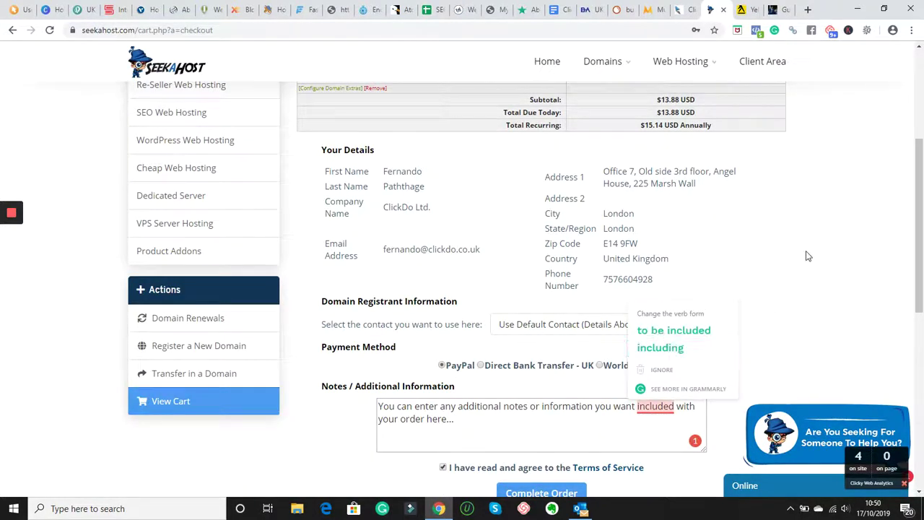
scroll(815, 246, down, 2)
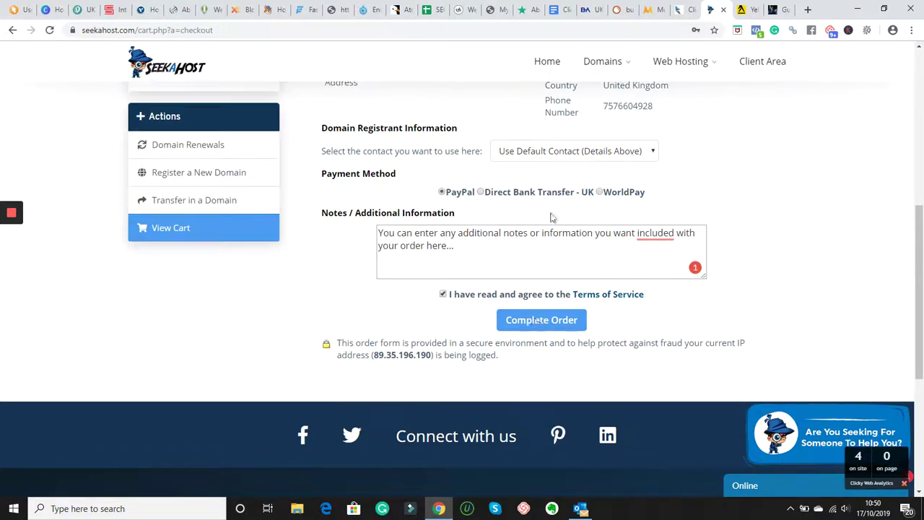
click(538, 325)
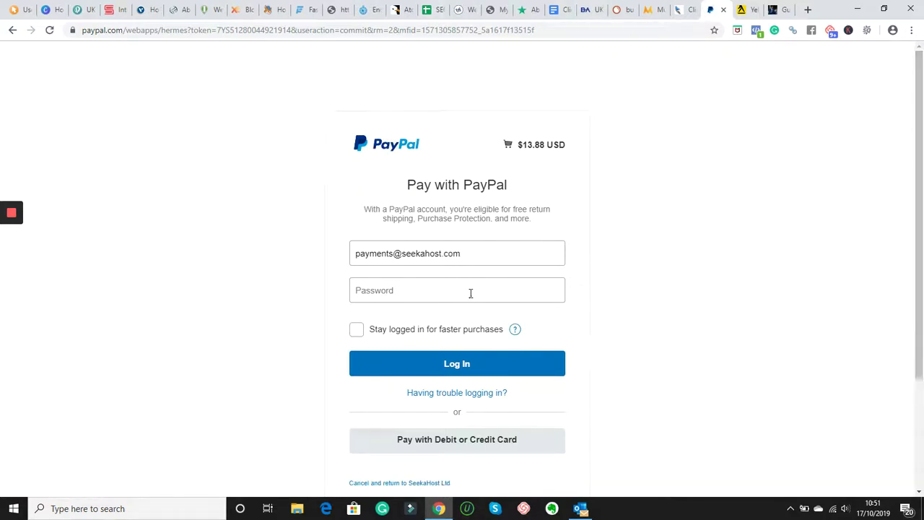
Clear the prefilled PayPal login email and choose to pay with a debit or credit card instead.
drag(482, 253, 242, 258)
mouse_move(9, 260)
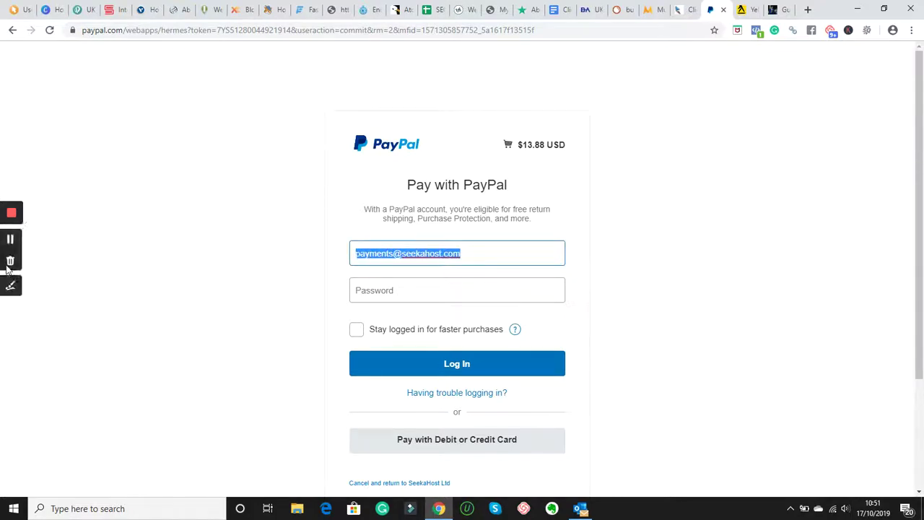
key(BackSpace)
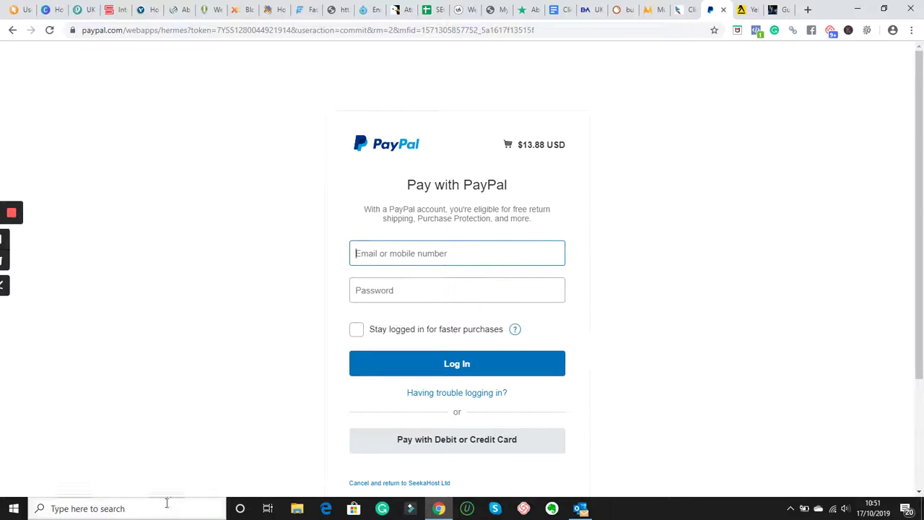
click(420, 446)
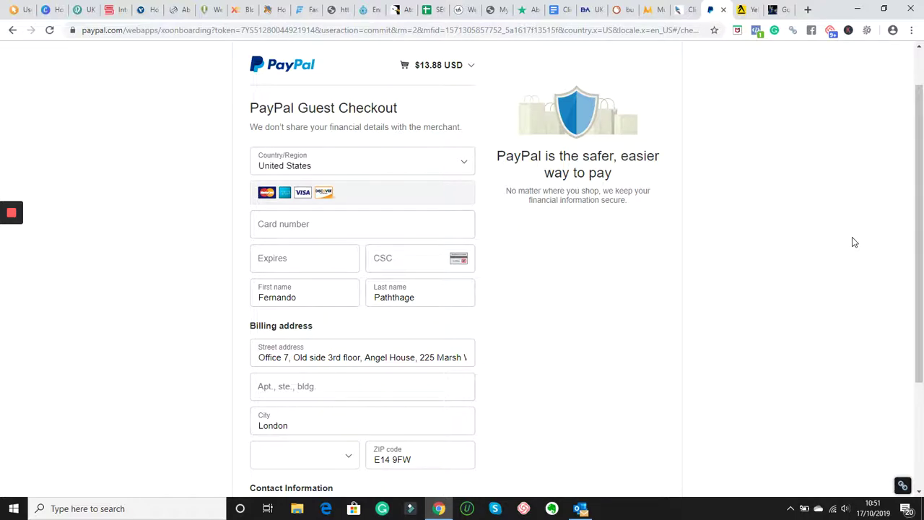
Review the card, billing address and contact fields of the PayPal guest checkout, along with the order's cost breakdown.
scroll(851, 241, down, 2)
scroll(851, 241, up, 1)
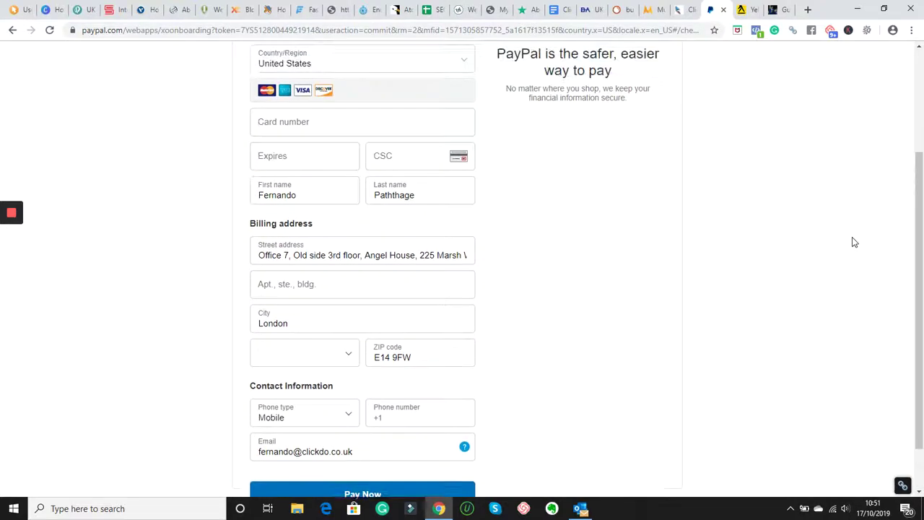
scroll(853, 242, up, 1)
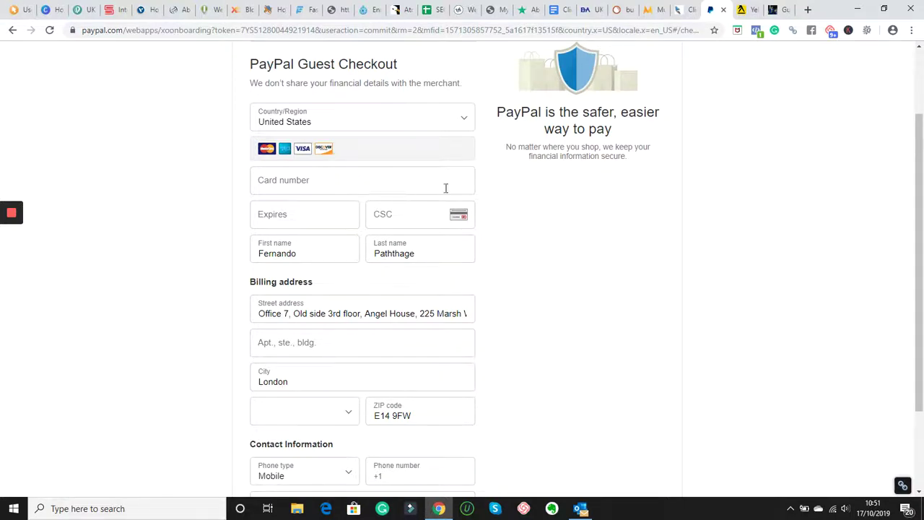
scroll(490, 204, up, 2)
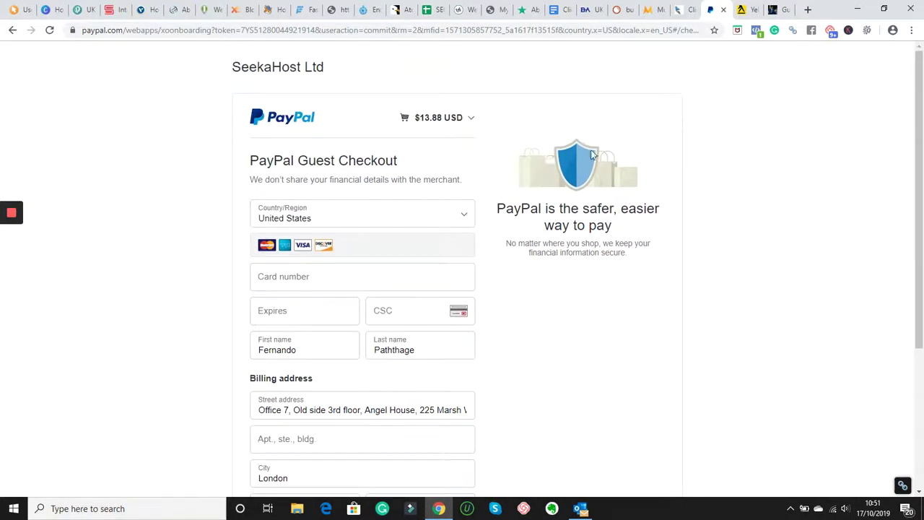
scroll(664, 180, down, 2)
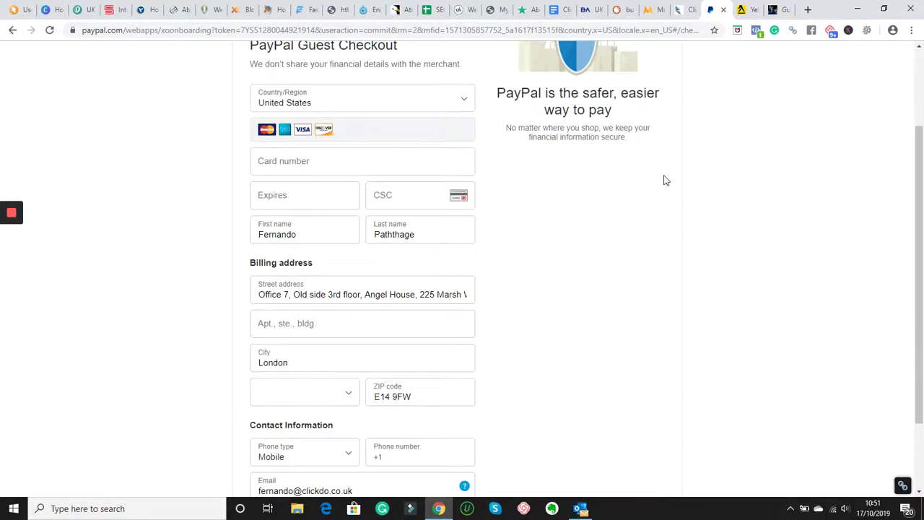
scroll(664, 180, down, 2)
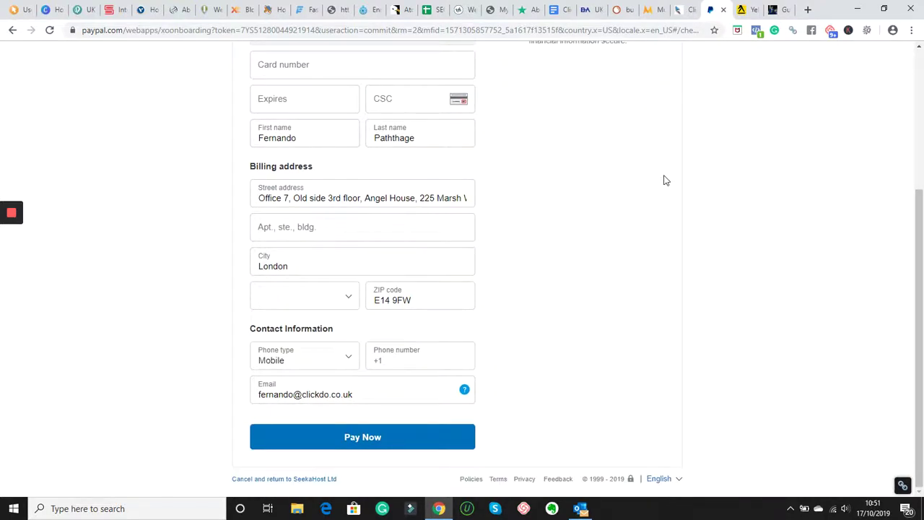
scroll(664, 179, up, 4)
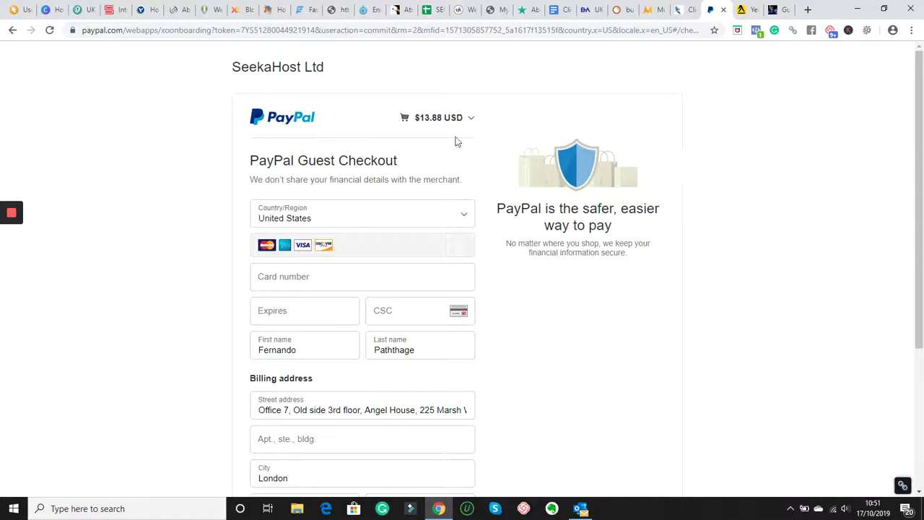
click(467, 118)
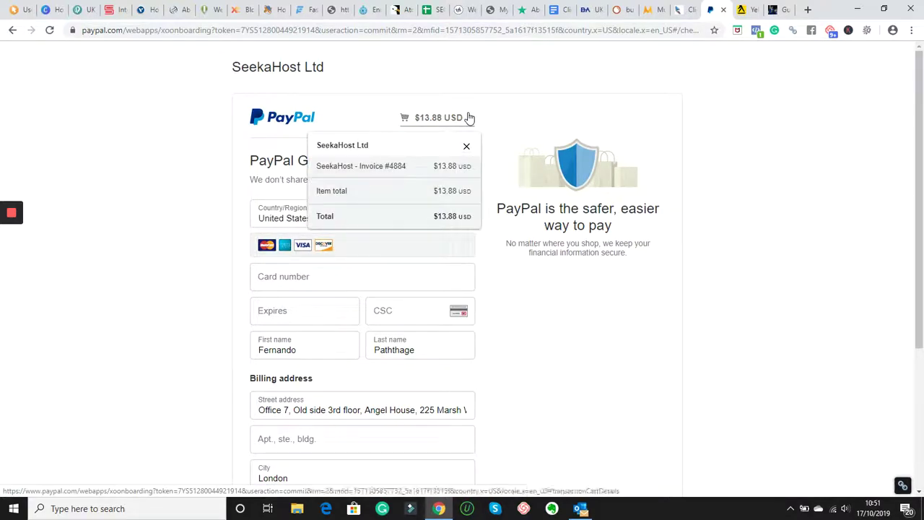
click(777, 143)
scroll(777, 143, down, 4)
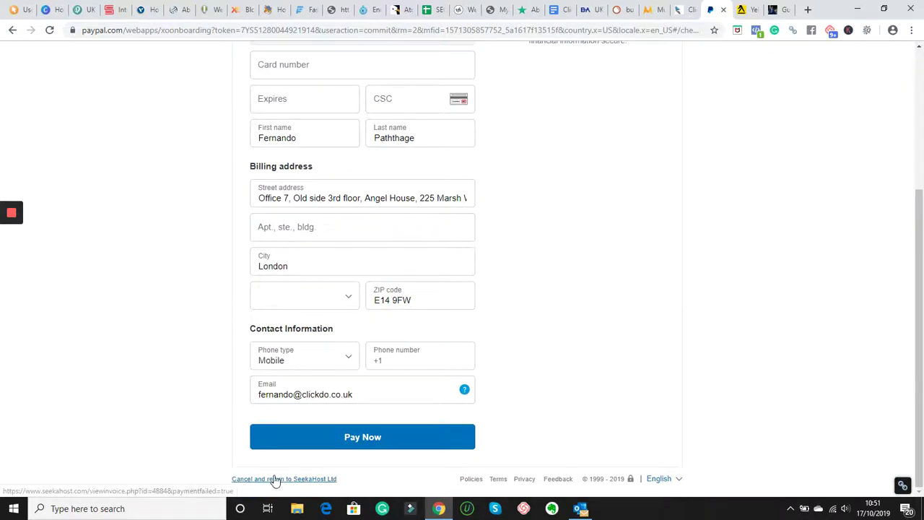
Cancel the PayPal payment, check the items on the returned SeekaHost invoice and go back to the client area.
click(295, 480)
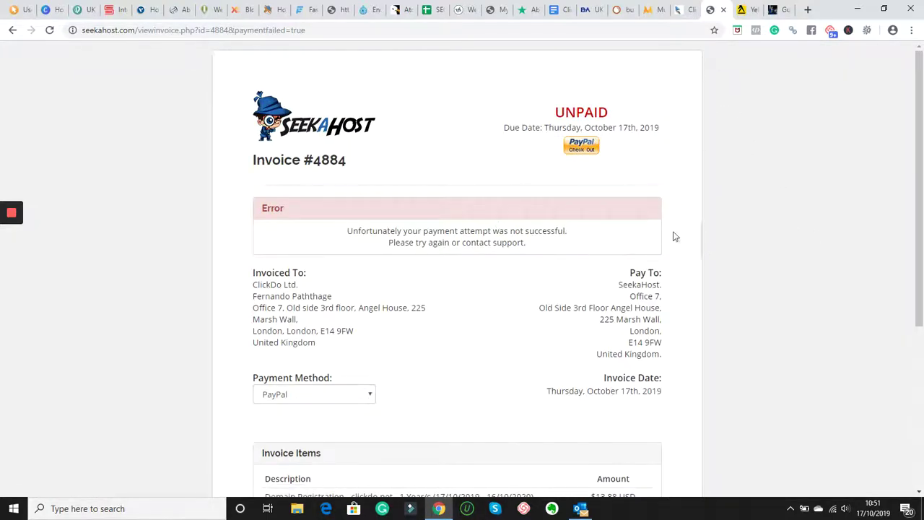
scroll(621, 199, down, 4)
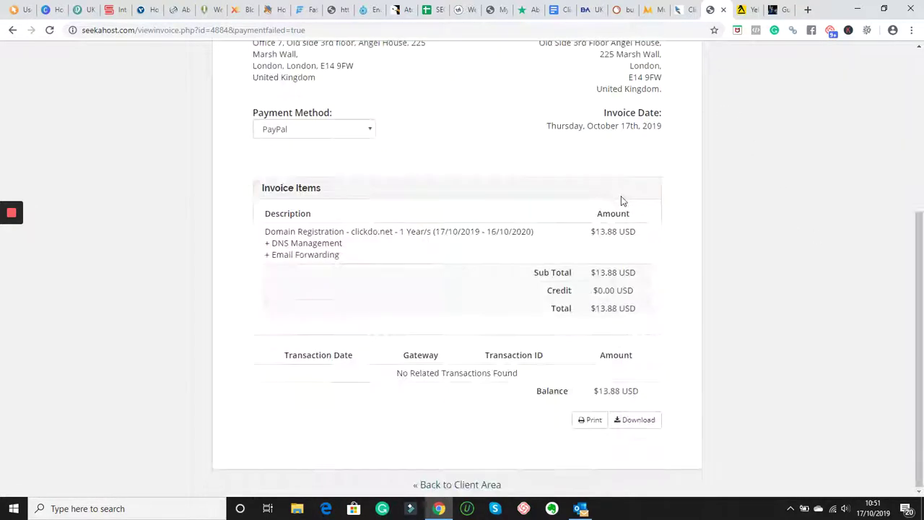
click(473, 485)
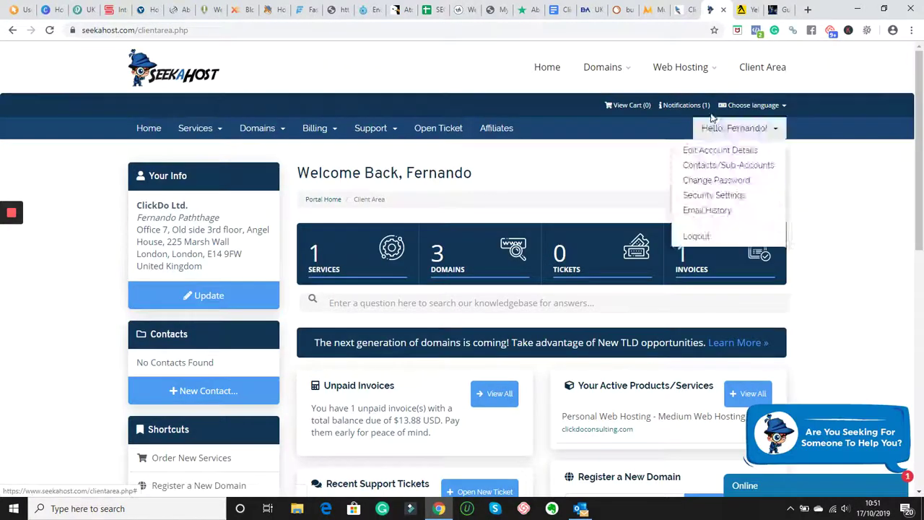
Look over the client area dashboard and open the My Domains list.
scroll(908, 281, down, 4)
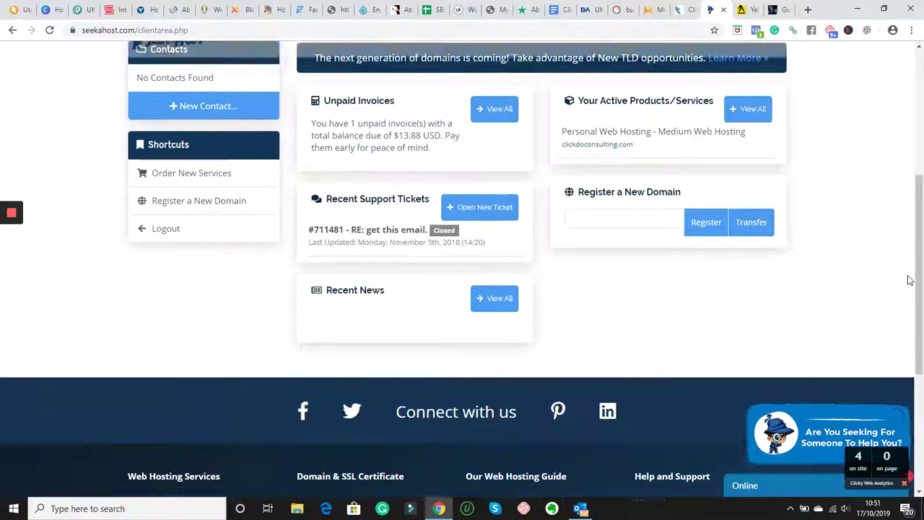
scroll(908, 282, up, 5)
mouse_move(623, 112)
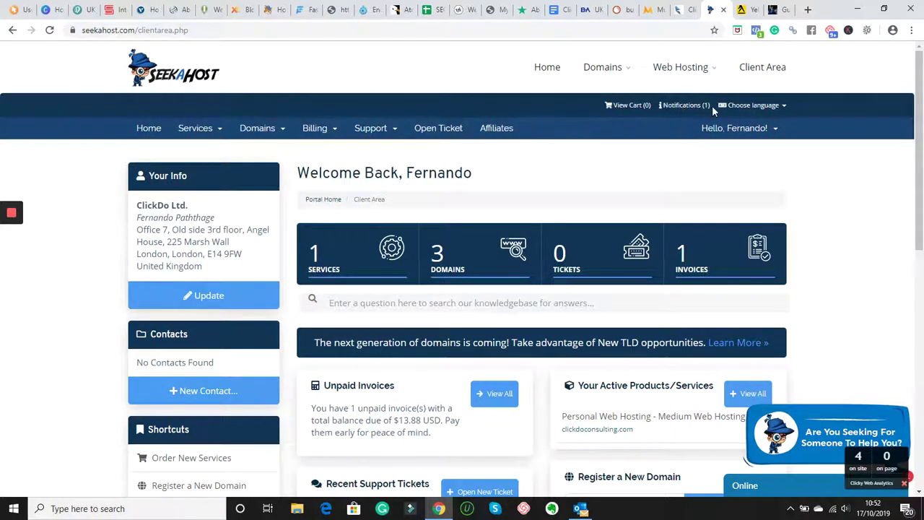
mouse_move(258, 132)
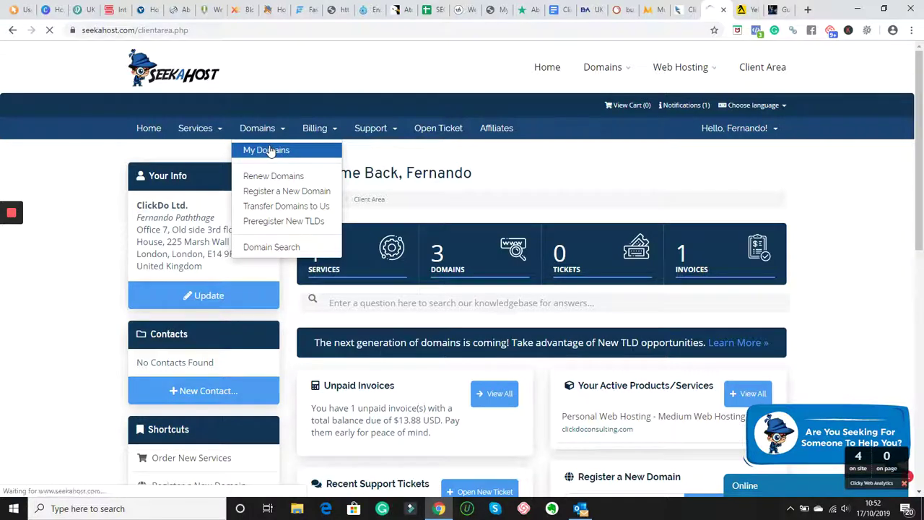
click(266, 149)
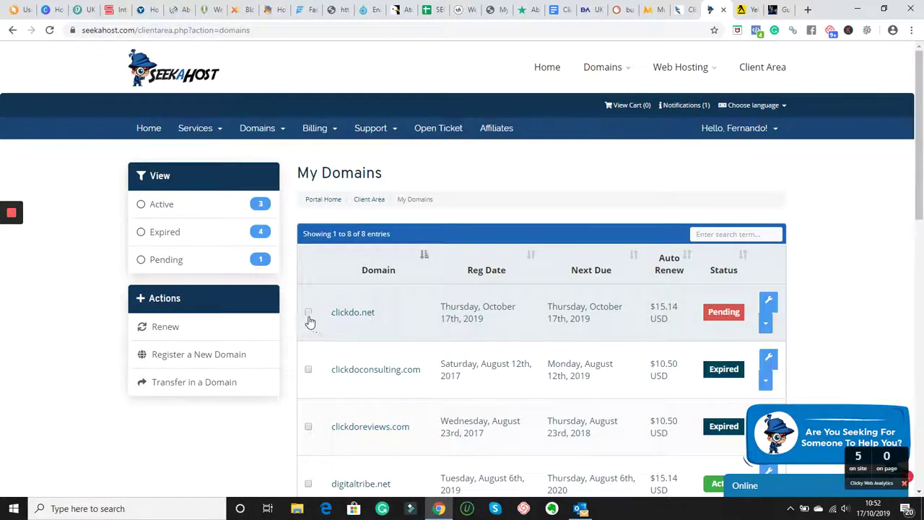
Open the management page of clickdo.net from the domain list and review its overview.
click(726, 315)
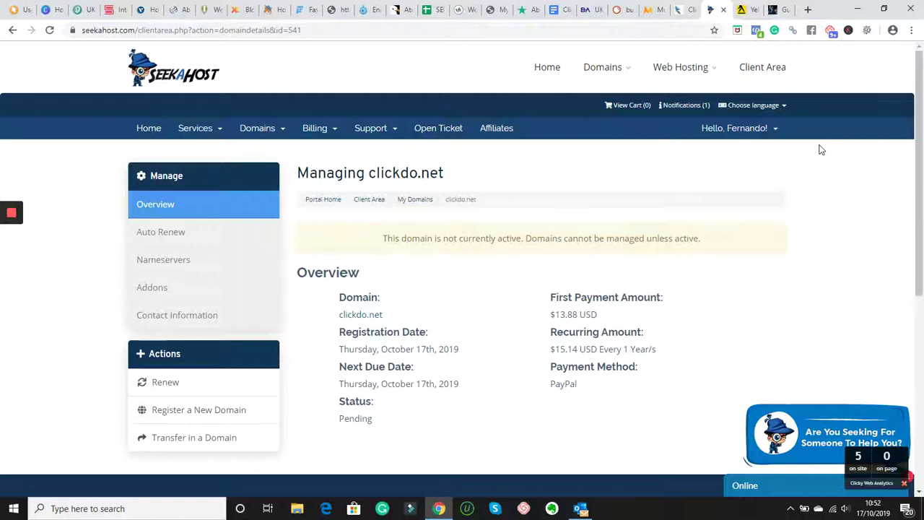
scroll(820, 149, down, 2)
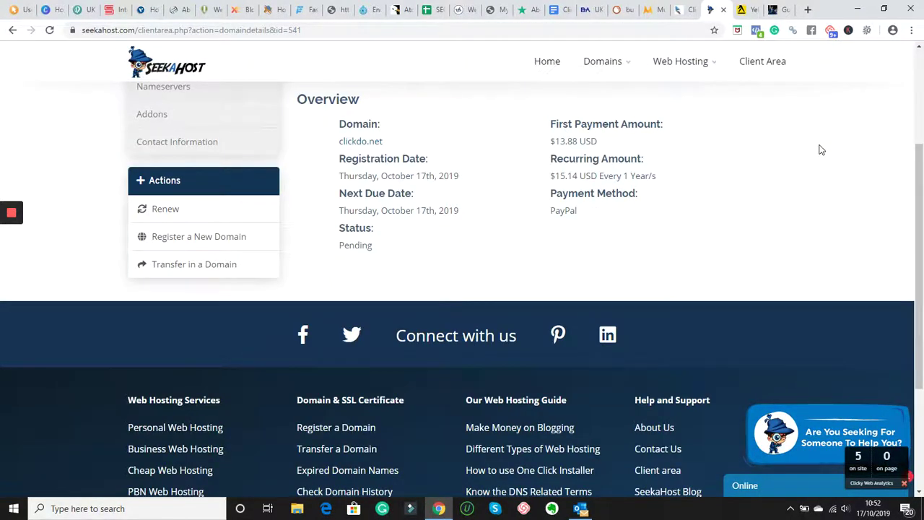
scroll(820, 149, up, 2)
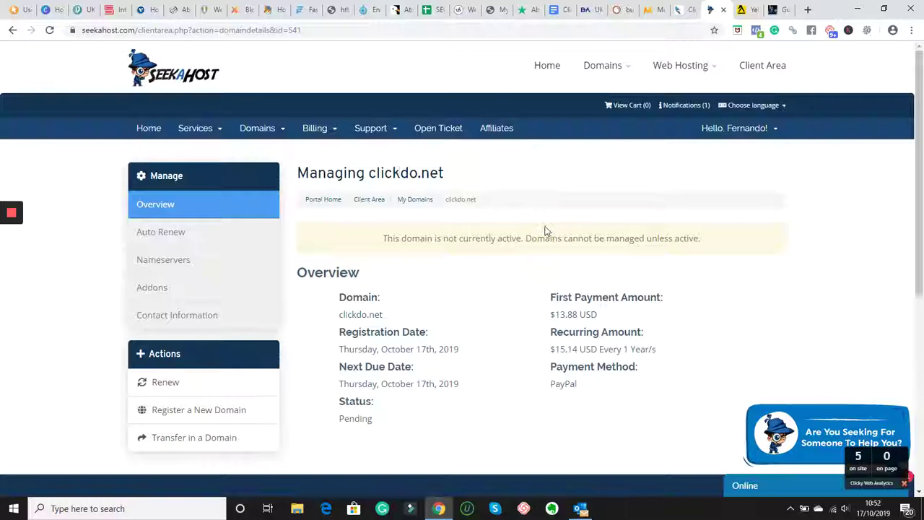
Return to the My Domains list from the clickdo.net management page.
scroll(546, 231, up, 1)
click(262, 130)
click(261, 149)
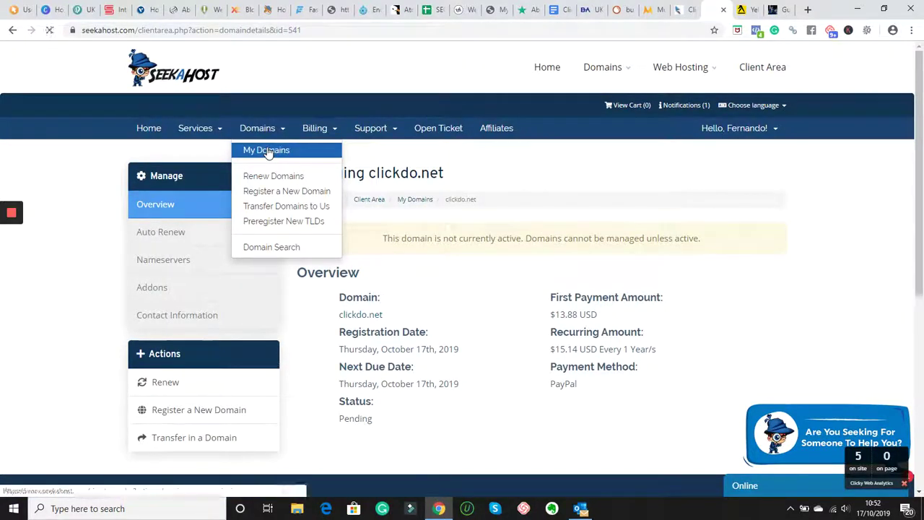